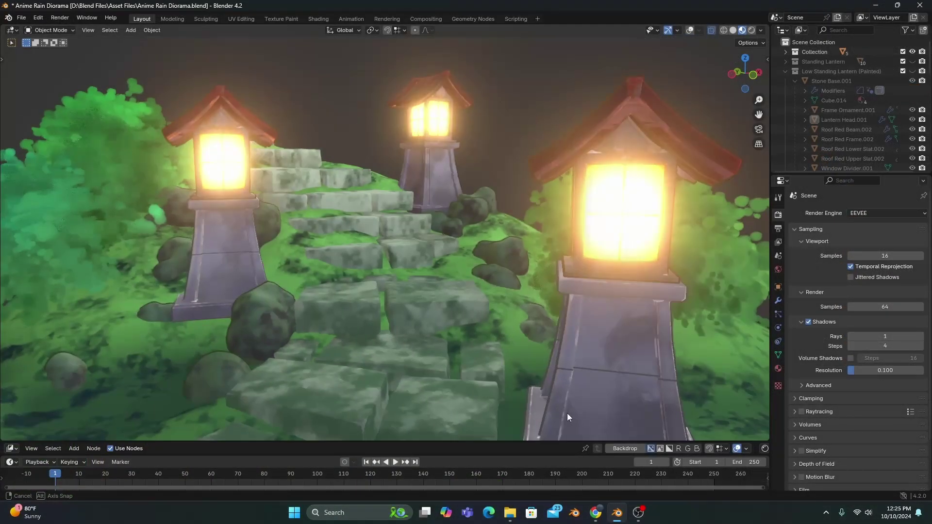
Orbit around the lanterns to show the diorama
middle_click_drag(566, 413, 590, 408)
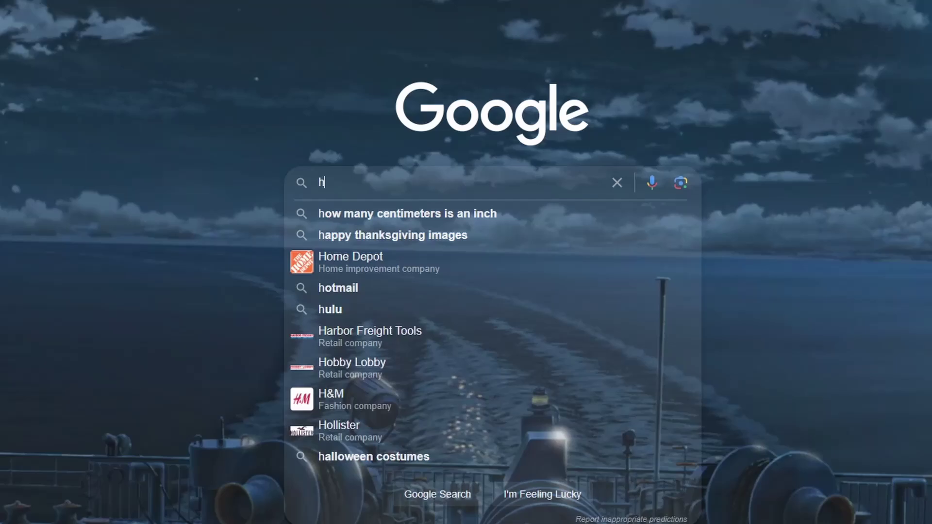
Search Google for 'how to anime in blender'
type("o anime in")
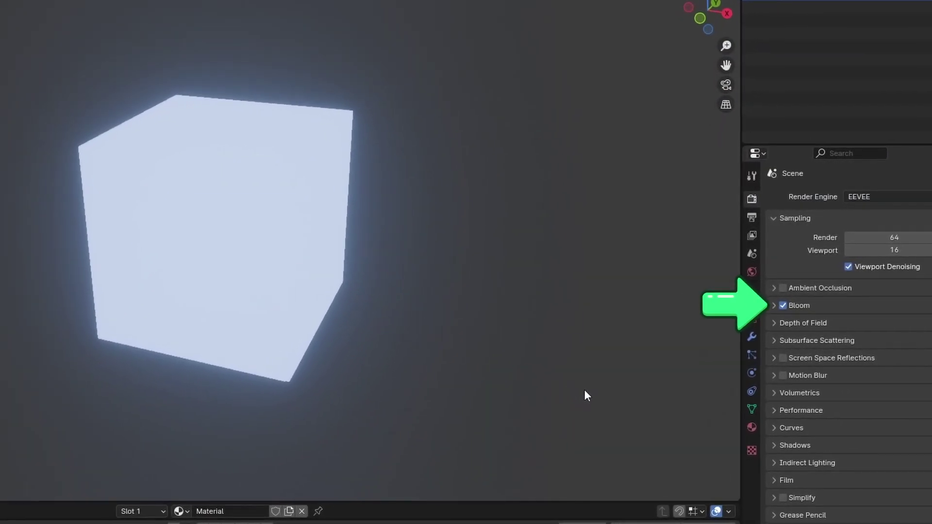
Expand the Compositor node editor to fill the window, showing the Glare node between Render Layers and Composite
left_click_drag(626, 487, 625, 0)
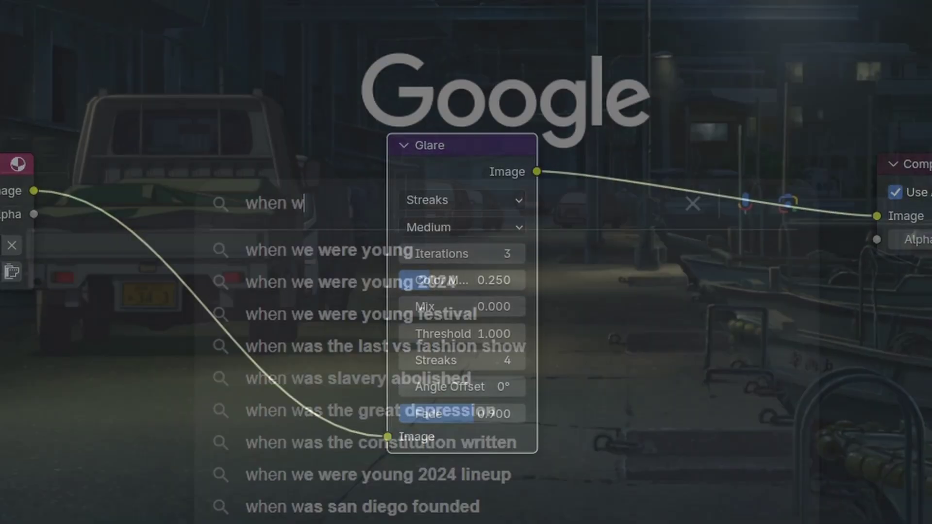
Search 'when was viewport compositing added to blender' and raise the colour mix factor to 1.000 for a blue tint
type("as viewport compositing ")
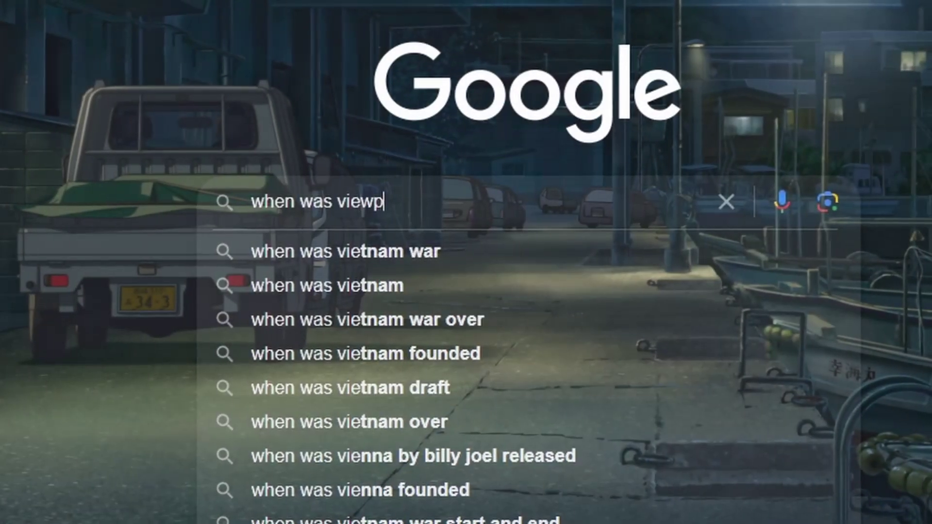
type("added to blender")
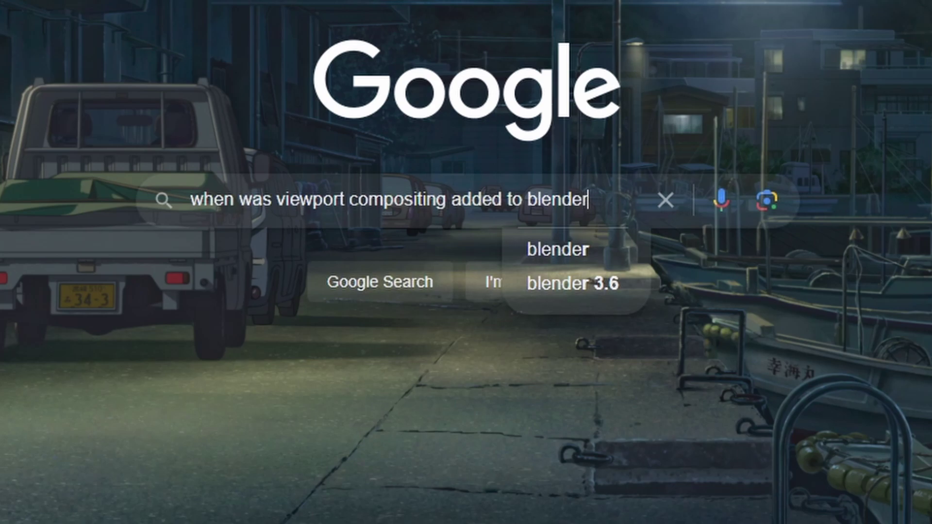
key("Return")
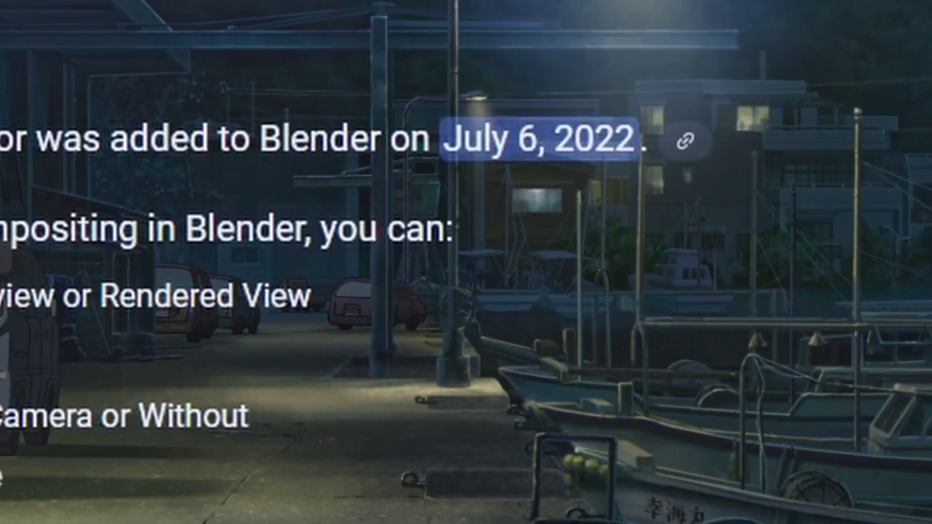
left_click_drag(384, 444, 437, 444)
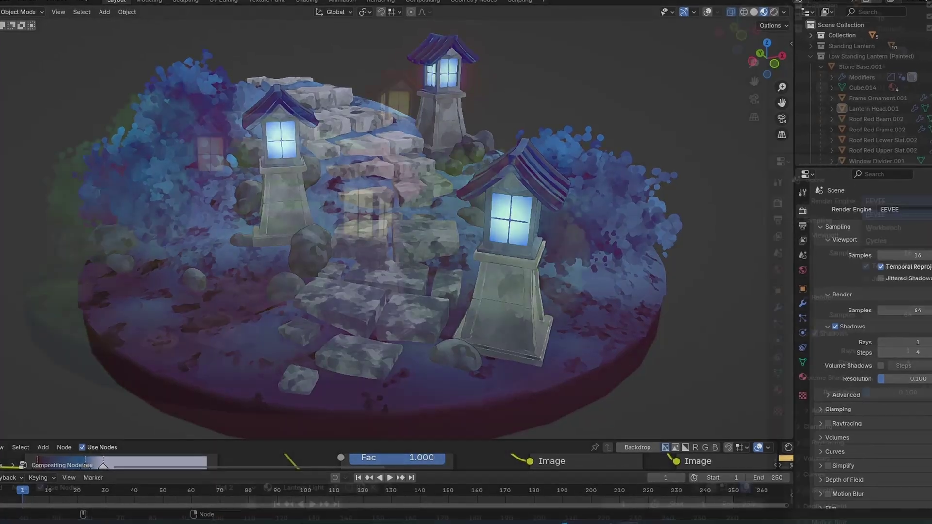
left_click(912, 211)
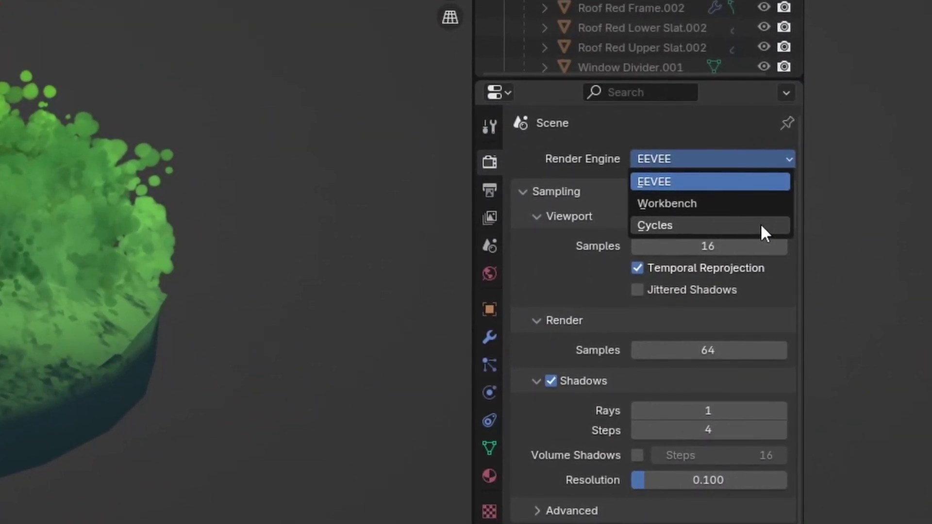
left_click(748, 188)
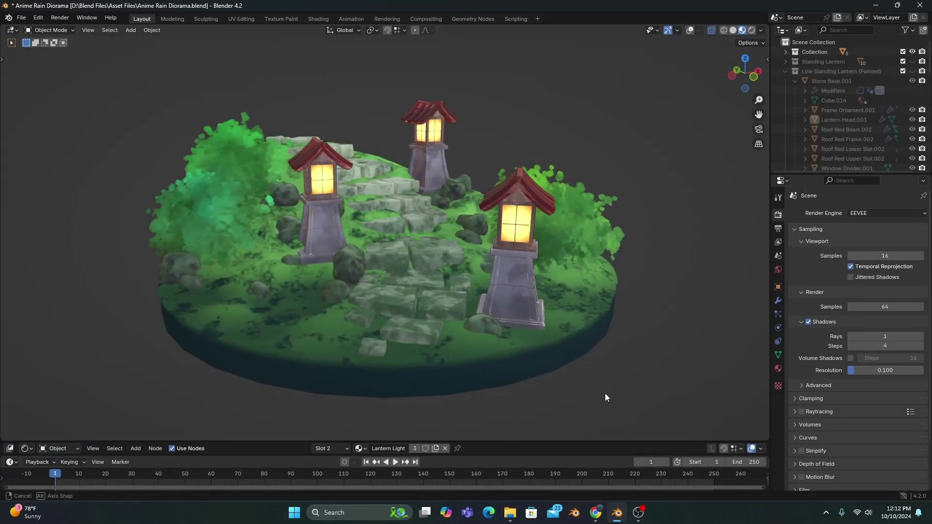
Make the node area taller and reveal the Compositor editor with Render Layers wired to Composite
middle_click_drag(605, 393, 643, 397)
left_click_drag(643, 442, 655, 348)
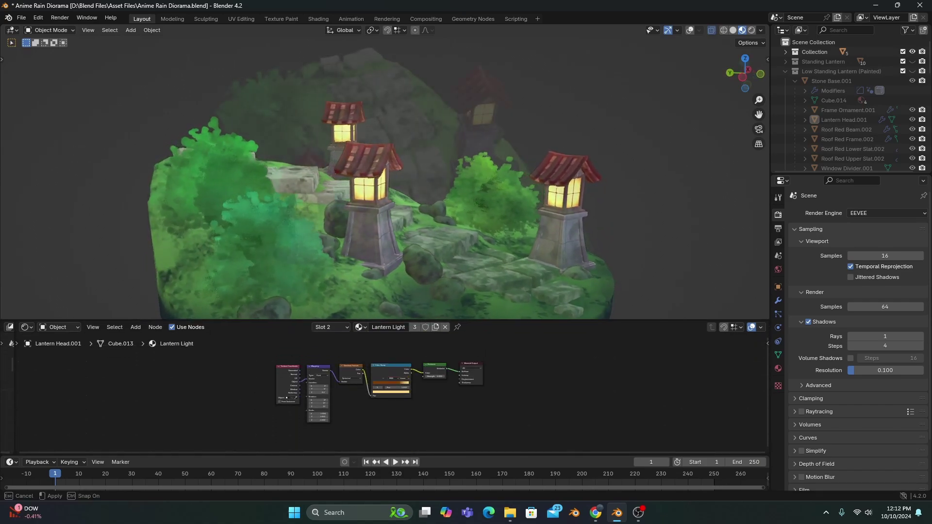
left_click_drag(79, 401, 439, 405)
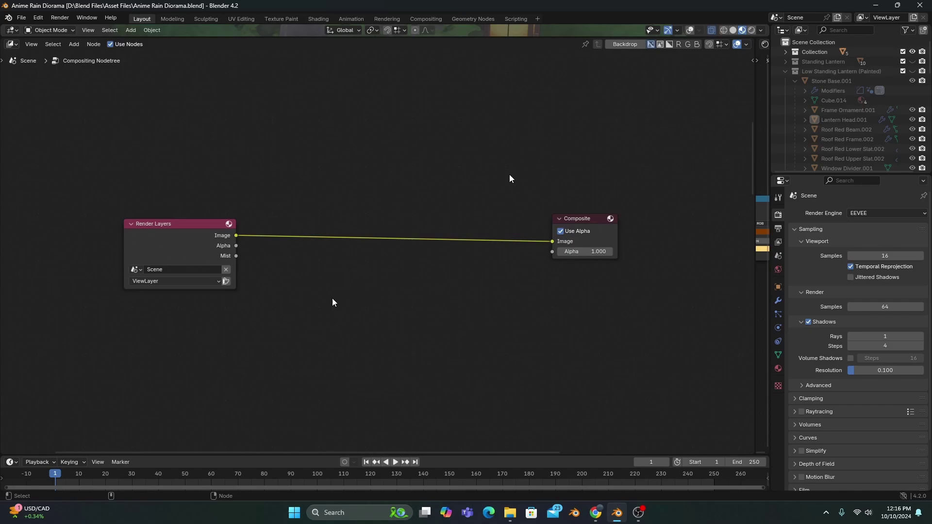
Add a Viewer fed by Render Layers and insert a reroute and Streaks Glare before Composite and Viewer
key("shift+a")
type("viewer")
key("Return")
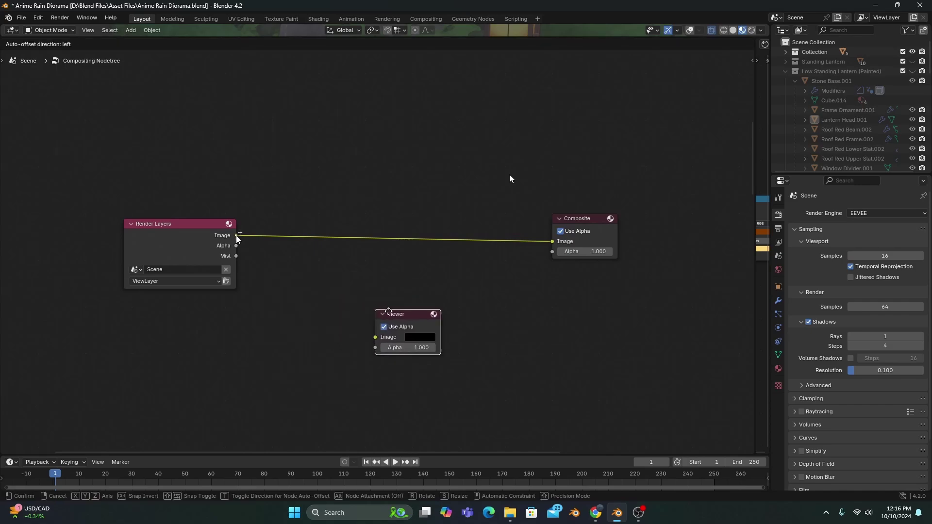
left_click_drag(252, 243, 544, 312)
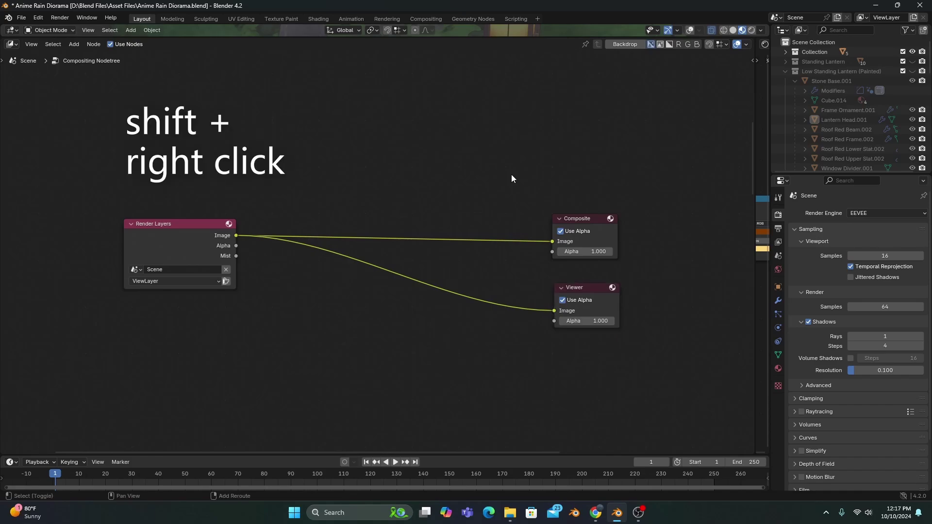
right_click_drag(511, 174, 498, 240, "shift")
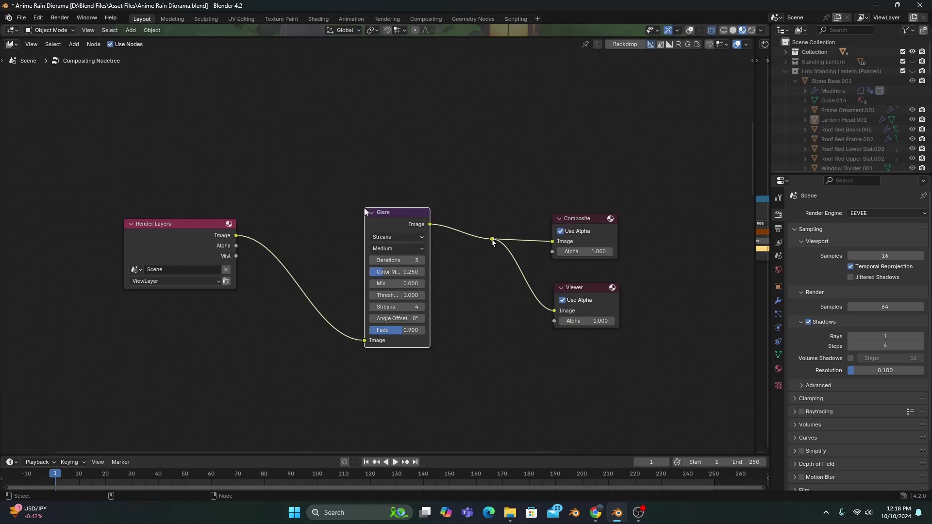
left_click_drag(510, 37, 435, 479)
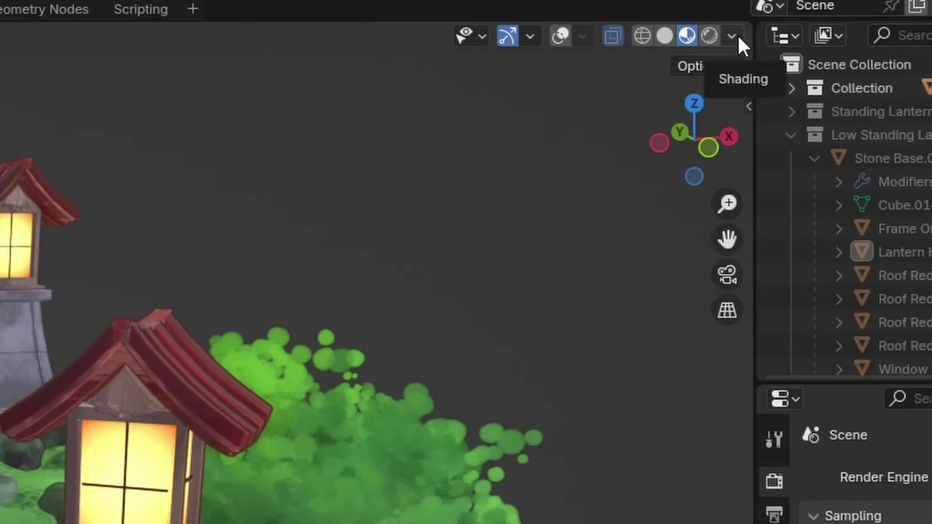
Set the viewport shading Compositor option to Always so the lanterns glow with glare
left_click(736, 33)
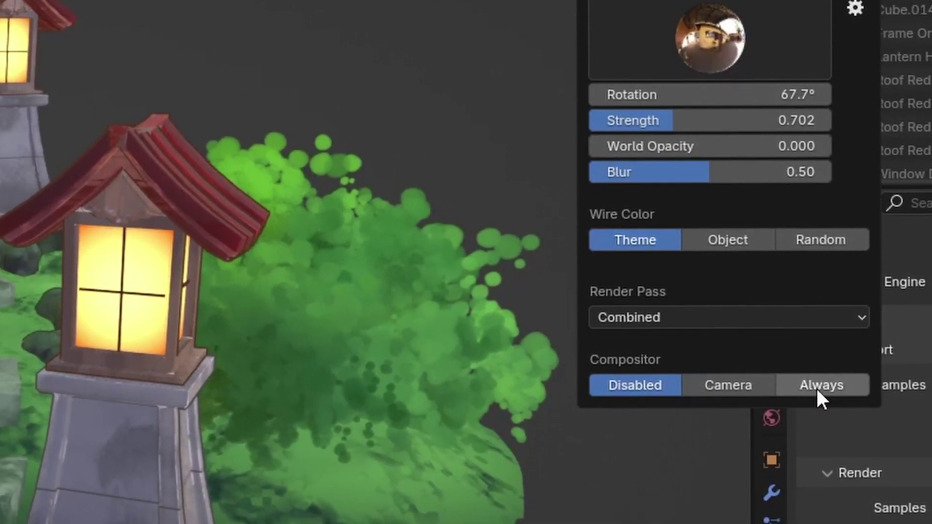
left_click(817, 386)
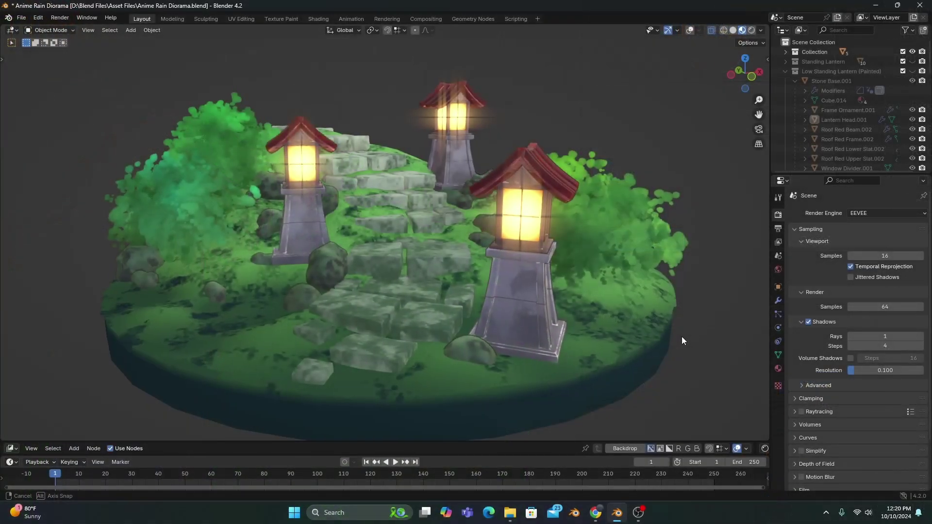
middle_click_drag(682, 336, 729, 337)
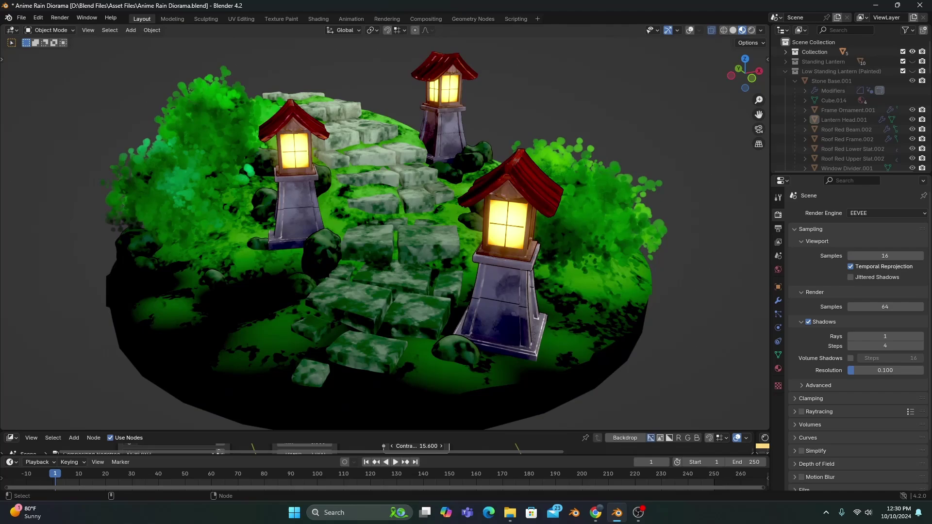
Lower the Contrast value and adjust the Mix factor to soften the painterly diorama
left_click_drag(417, 446, 372, 445)
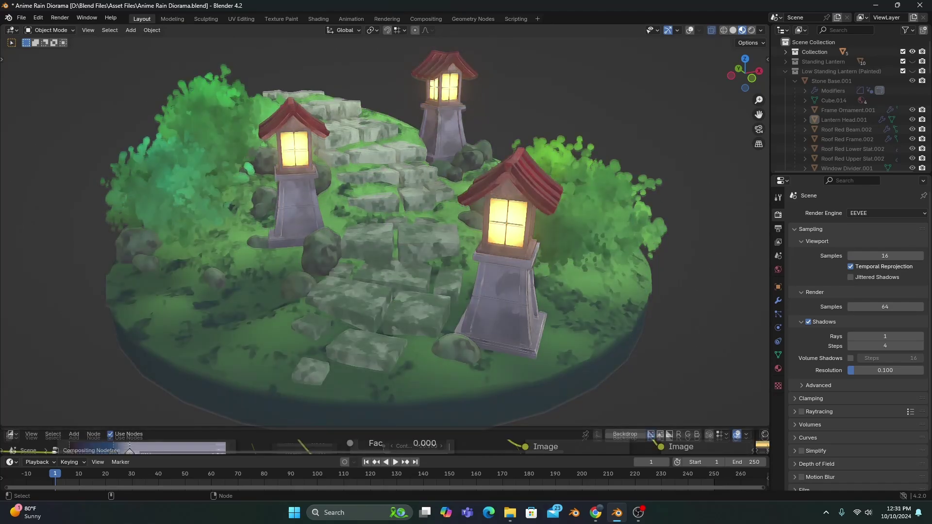
left_click_drag(398, 443, 401, 443)
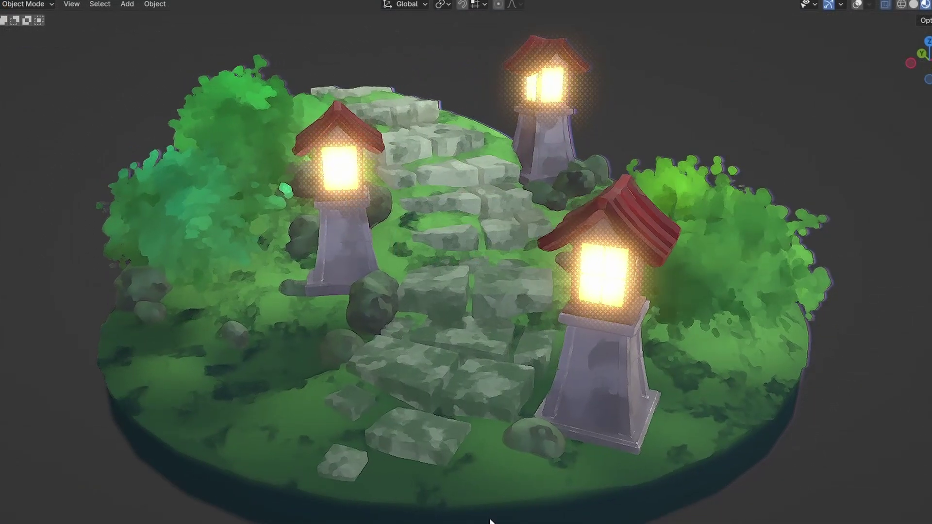
middle_click_drag(497, 522, 606, 523)
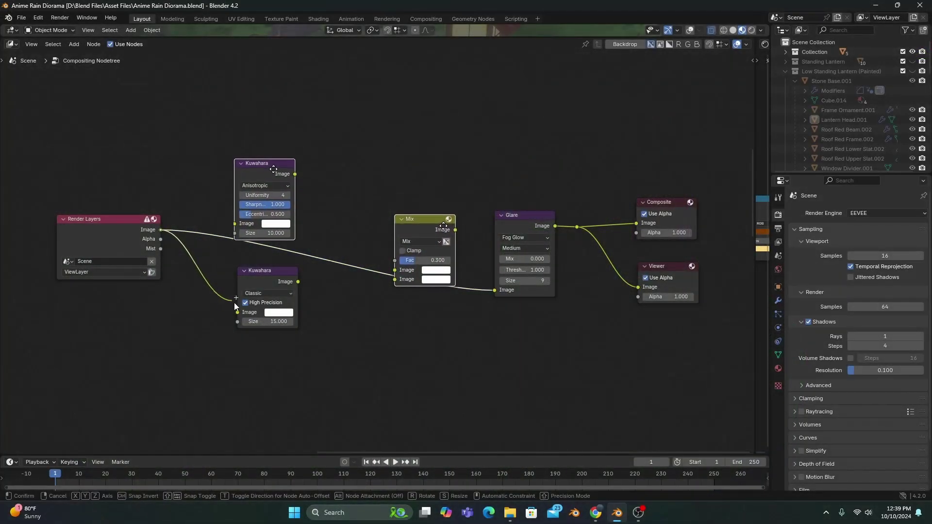
Link the render into the lower Kuwahara filter and its output into the Mix node
left_click_drag(234, 302, 237, 312)
left_click_drag(298, 281, 395, 290)
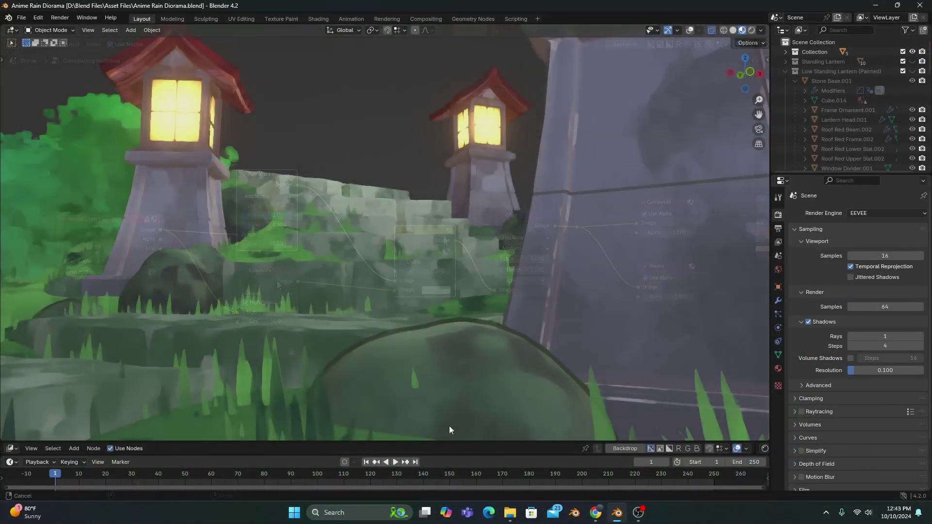
middle_click_drag(449, 429, 475, 429)
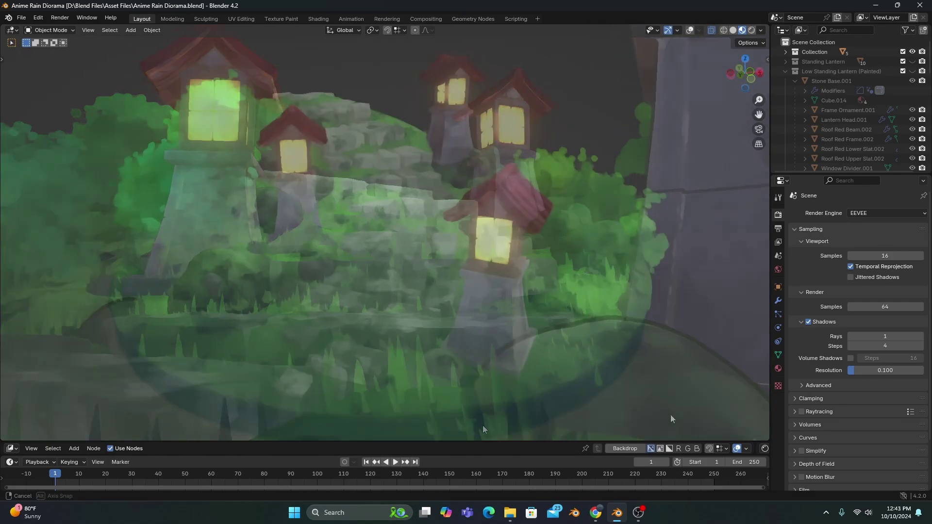
middle_click_drag(671, 414, 298, 424)
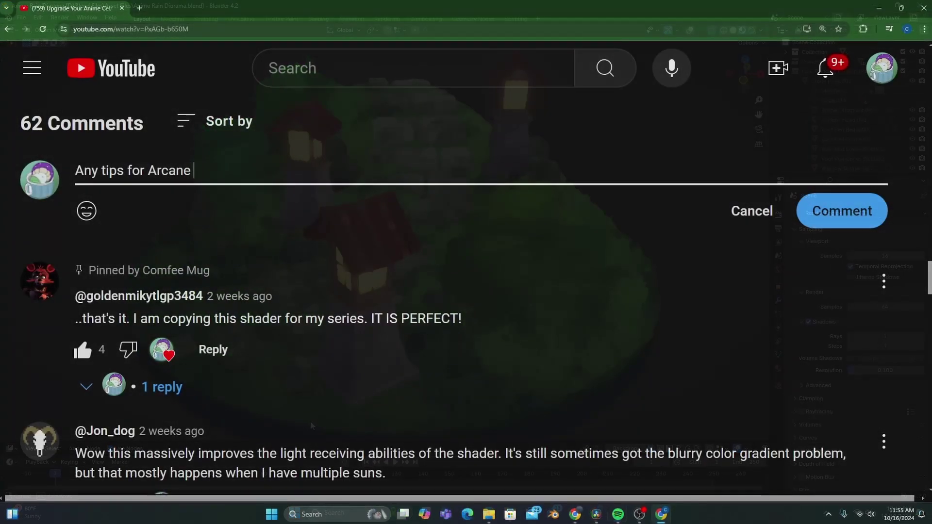
Draft the comment 'Any tips for Arcane style compositing??' and set channel notifications to All
type("style compositing??")
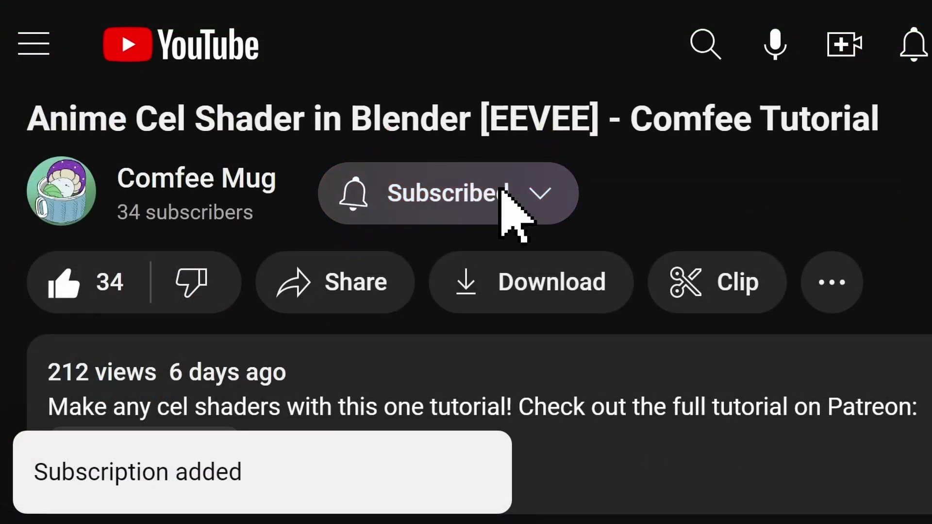
left_click(536, 192)
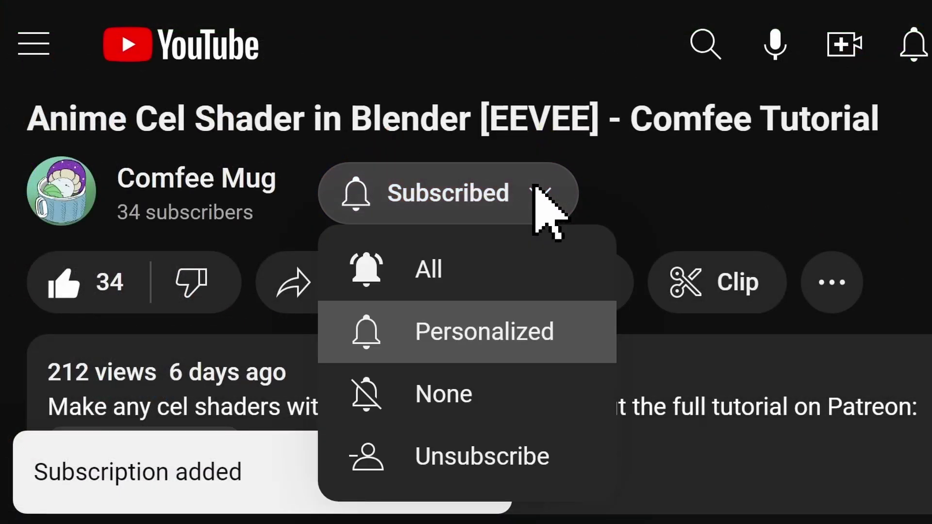
left_click(485, 267)
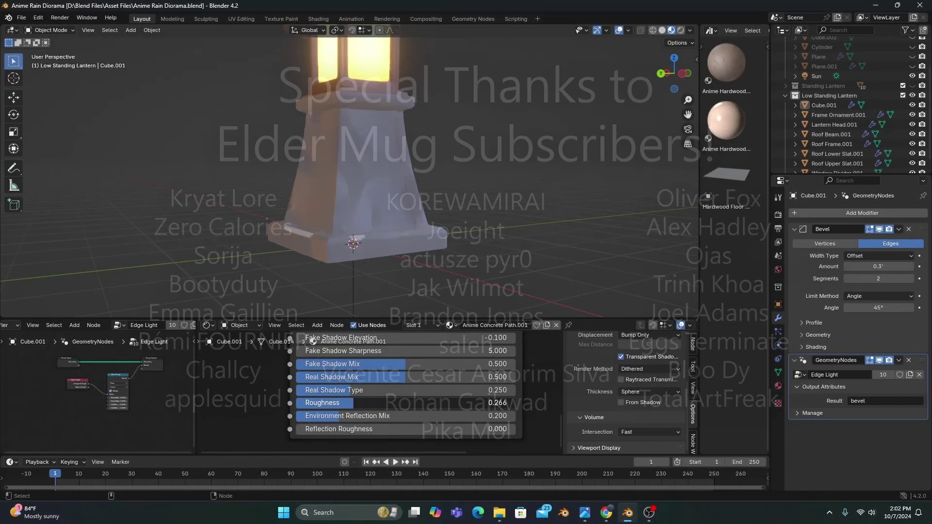
Lower the lantern concrete material's Roughness and raise its Reflection Roughness
left_click_drag(432, 403, 388, 403)
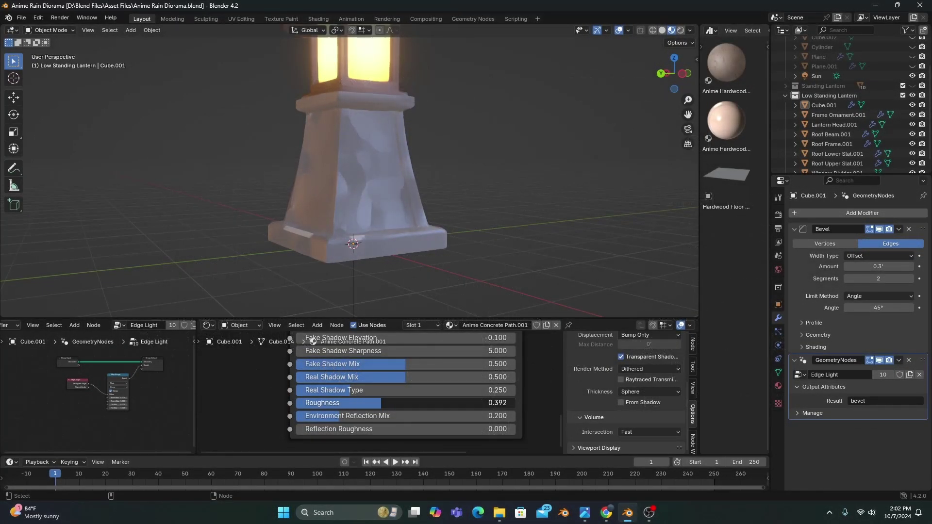
left_click_drag(320, 429, 349, 429)
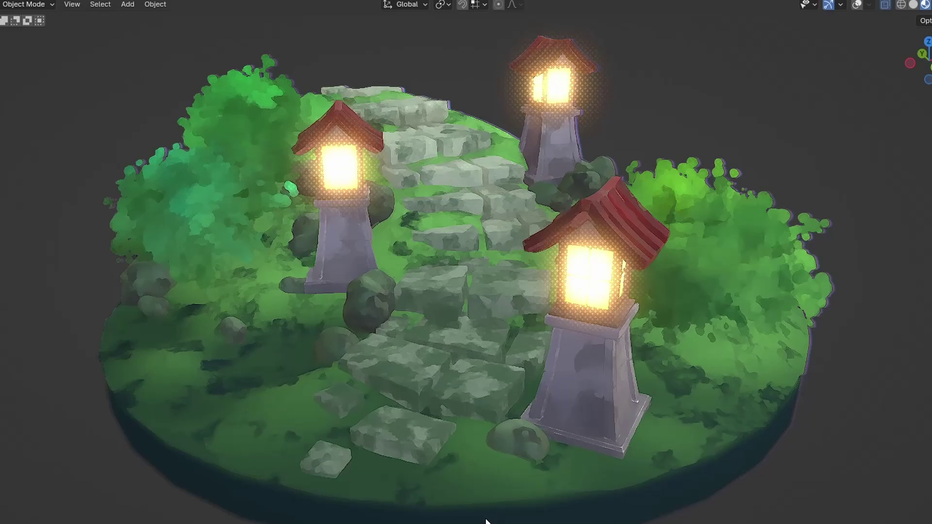